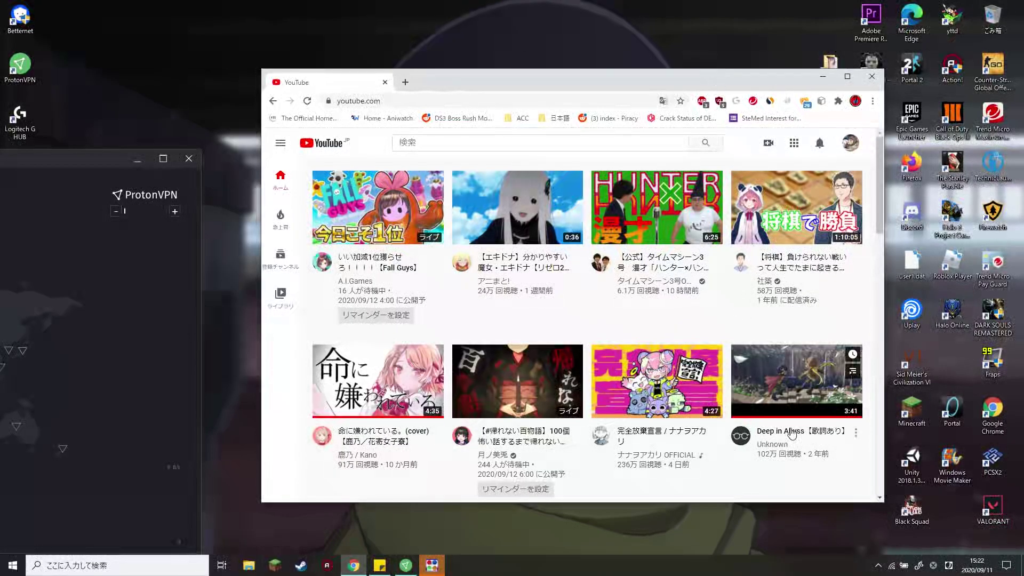
# Bring up the YouTube browser window and shift it higher and to the right
pyautogui.click(424, 570)
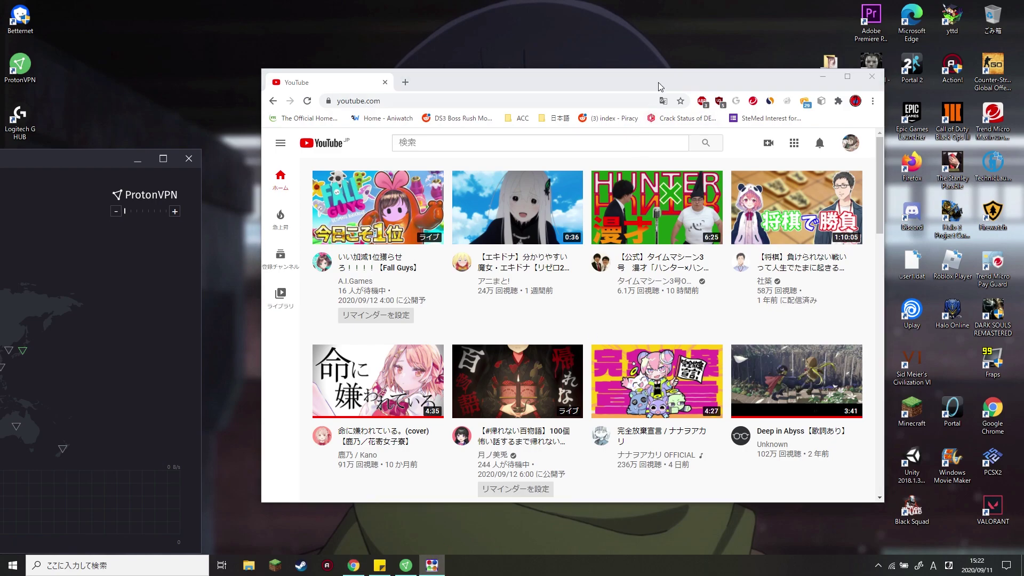
pyautogui.moveTo(658, 83)
pyautogui.mouseDown()
pyautogui.moveTo(693, 70)
pyautogui.moveTo(663, 74)
pyautogui.mouseUp()
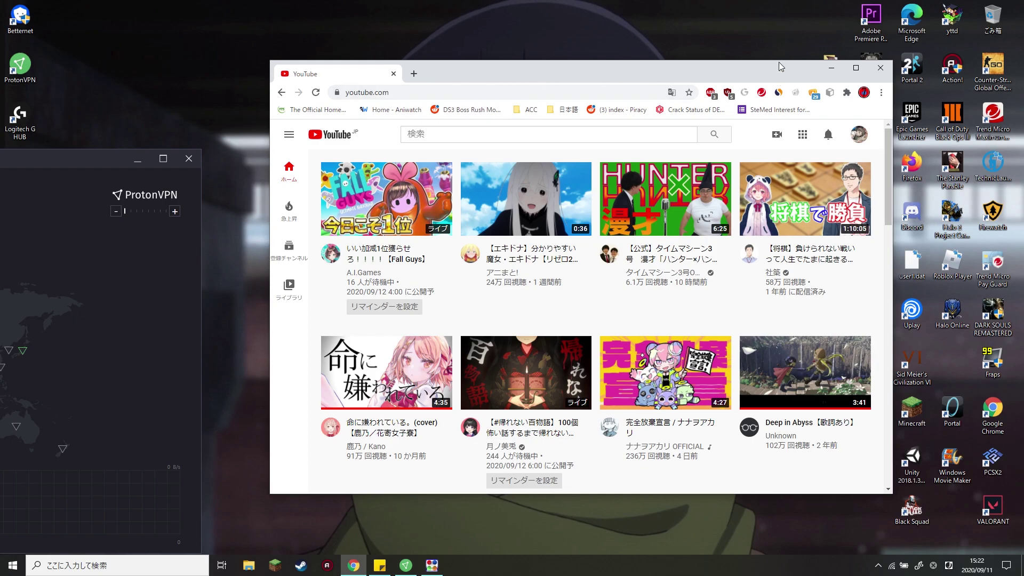
pyautogui.moveTo(779, 62); pyautogui.dragTo(808, 44)
pyautogui.moveTo(720, 48); pyautogui.dragTo(682, 25)
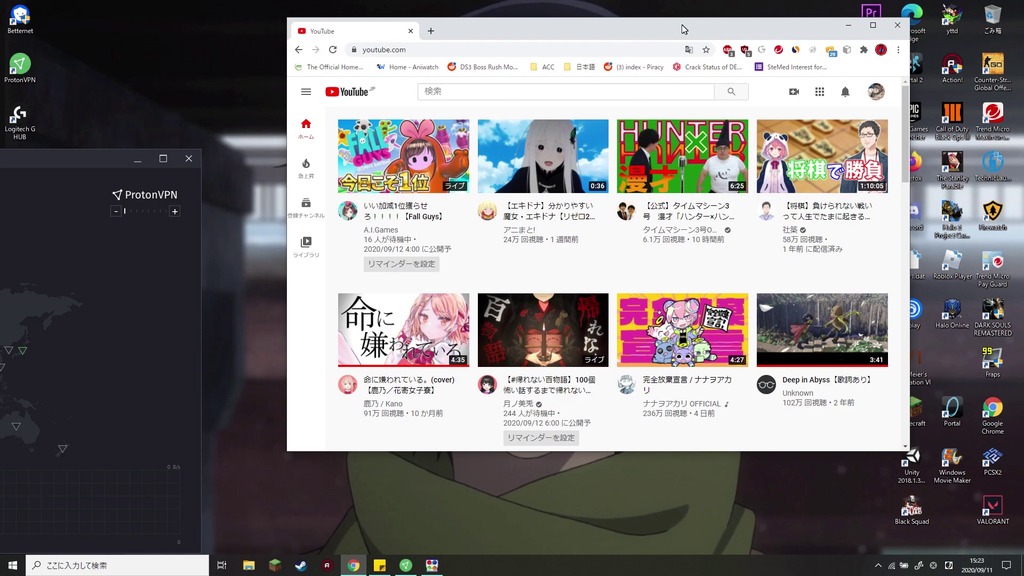
pyautogui.moveTo(673, 22); pyautogui.dragTo(662, 42)
# Look through YouTube's apps list, account menu and selectable region list
pyautogui.click(810, 110)
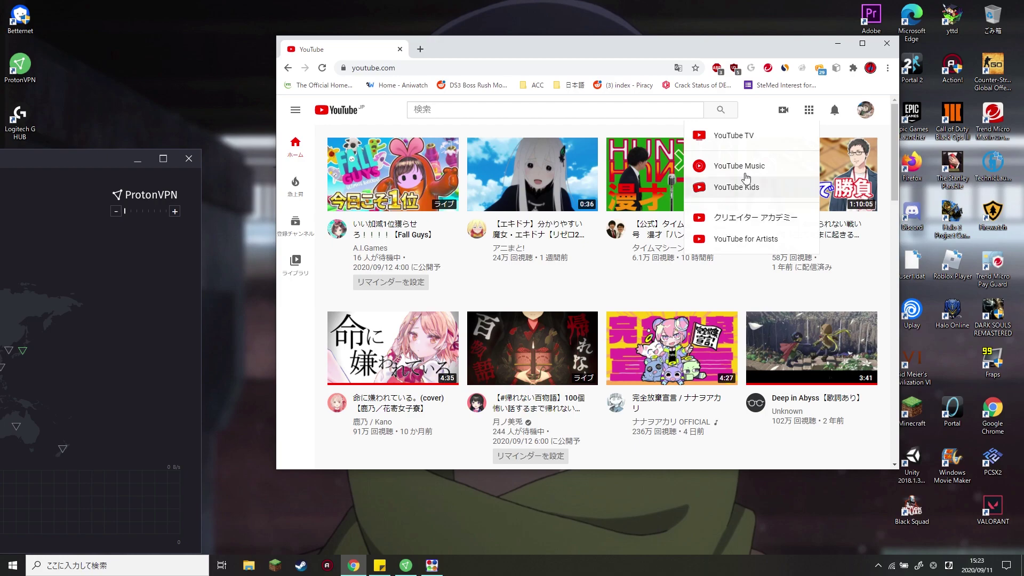
pyautogui.click(872, 113)
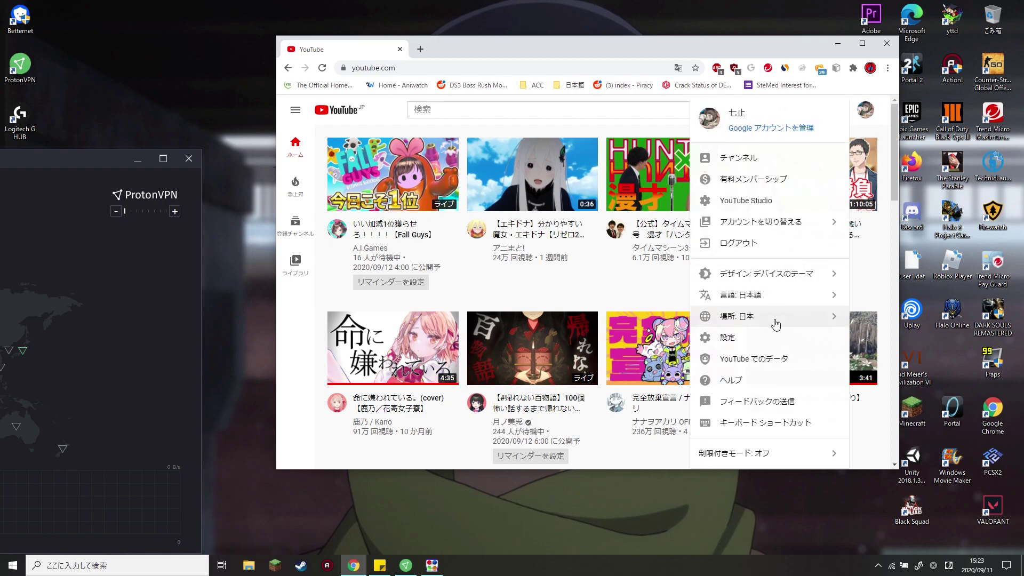
pyautogui.click(773, 319)
pyautogui.click(736, 133)
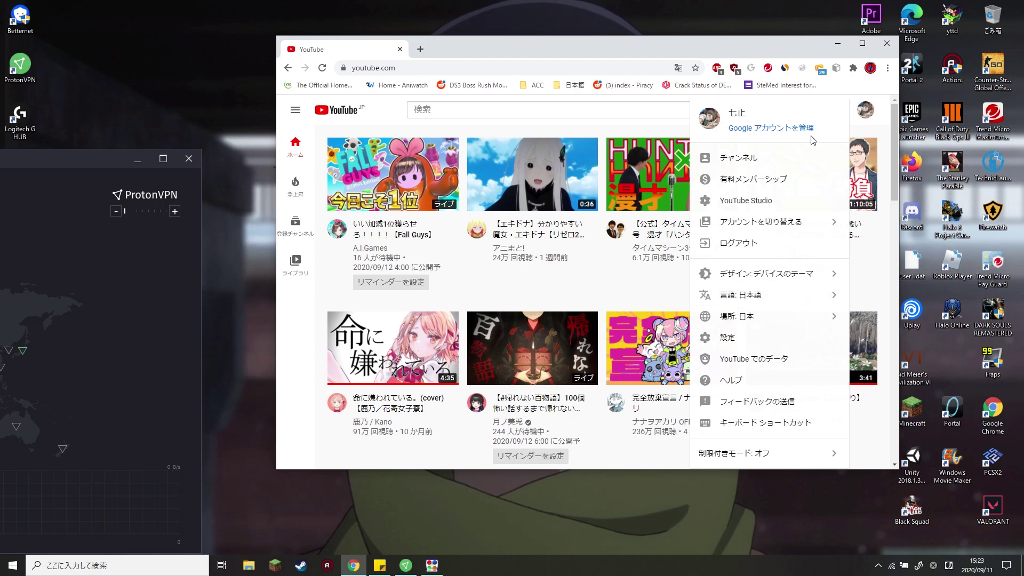
pyautogui.click(866, 110)
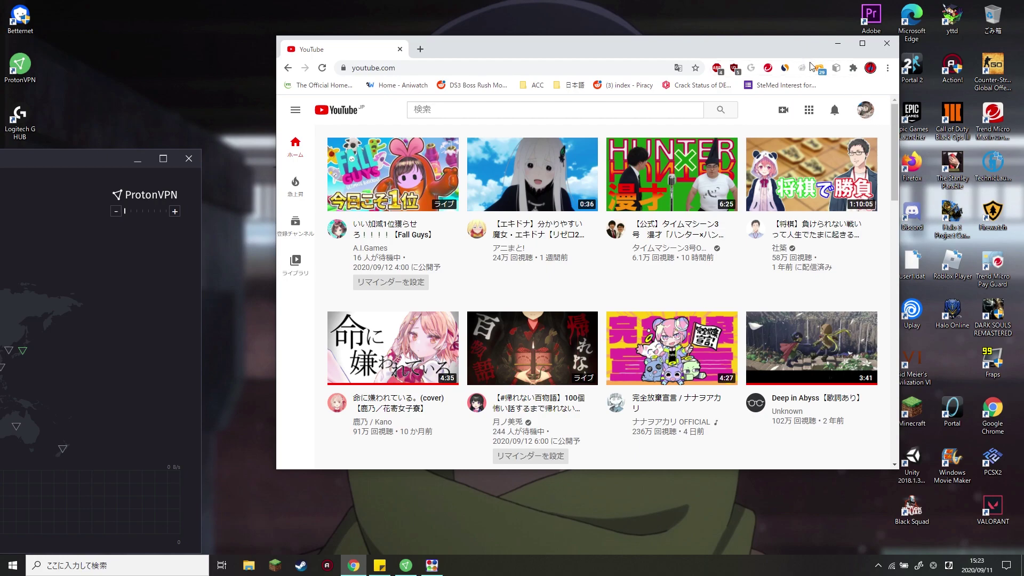
# Recheck the location in YouTube's account menu, then nudge ProtonVPN up and right
pyautogui.click(865, 111)
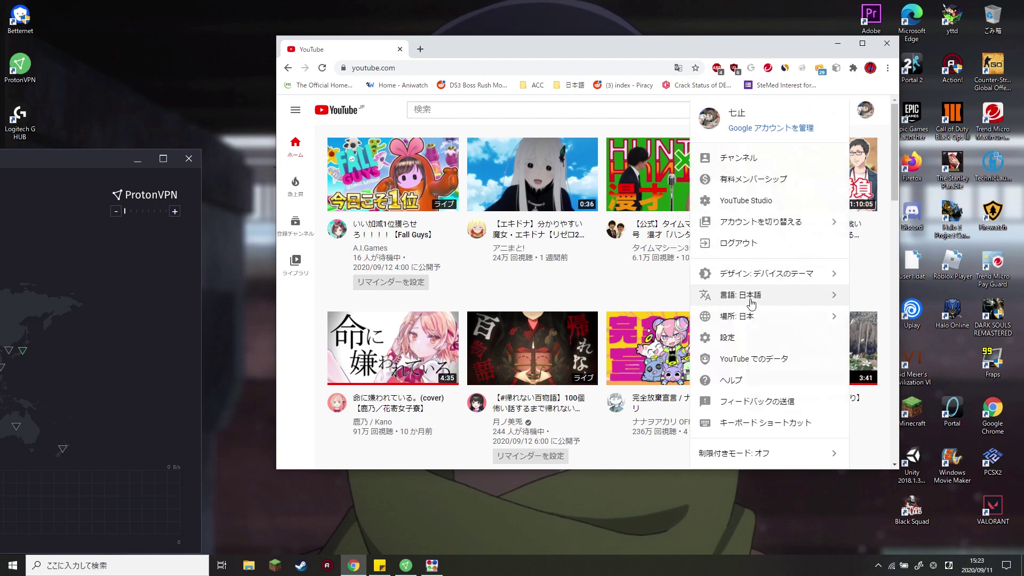
pyautogui.click(866, 111)
pyautogui.click(866, 111)
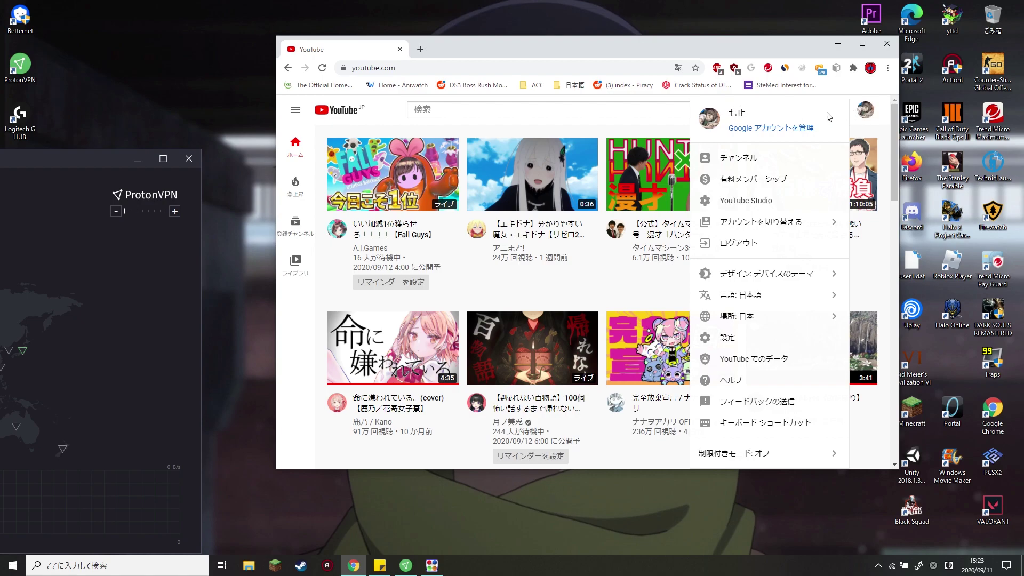
pyautogui.click(864, 115)
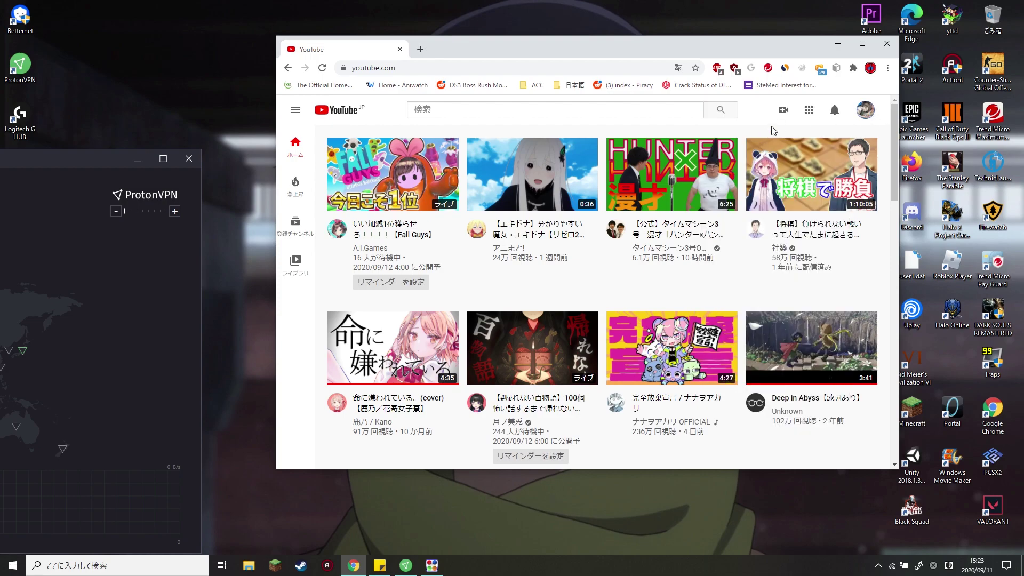
pyautogui.click(867, 112)
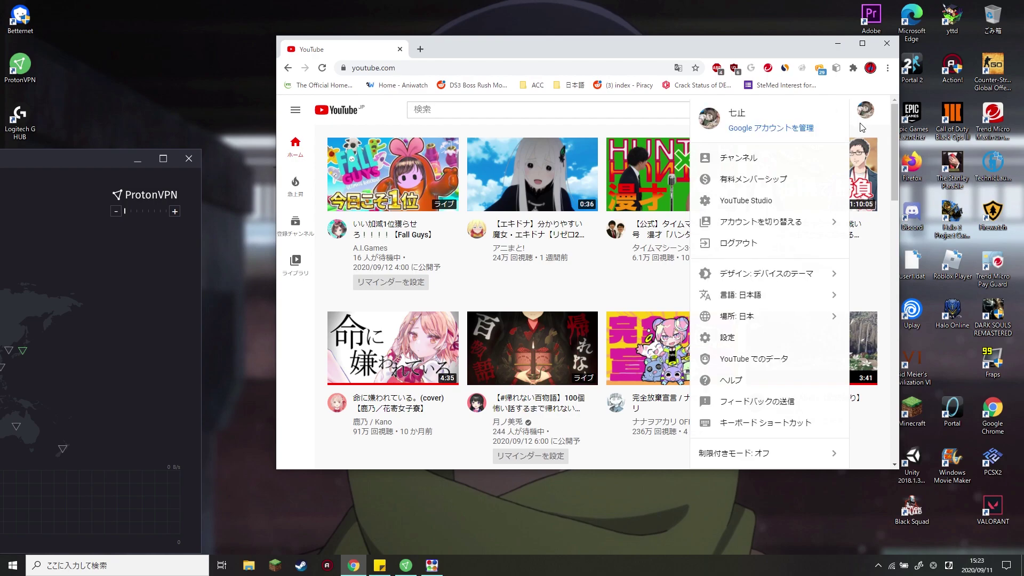
pyautogui.click(869, 110)
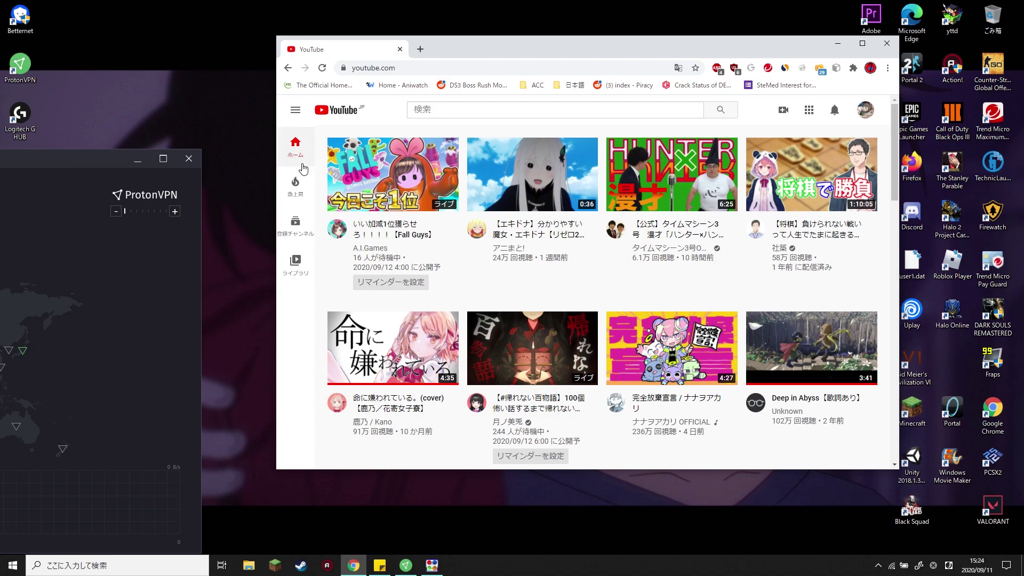
pyautogui.moveTo(48, 156); pyautogui.dragTo(66, 108)
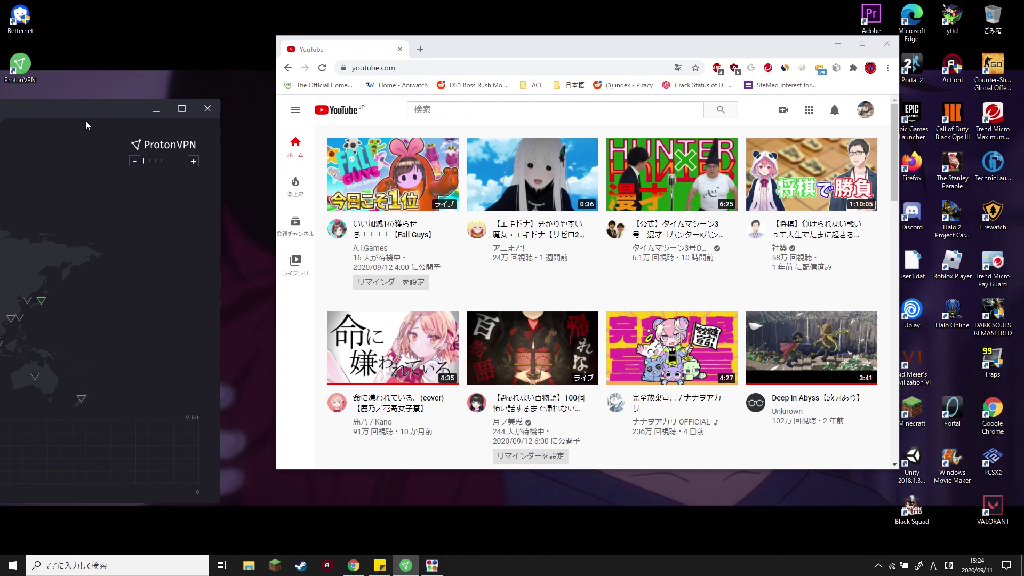
pyautogui.moveTo(96, 114)
pyautogui.mouseDown()
pyautogui.moveTo(114, 99)
pyautogui.moveTo(93, 96)
pyautogui.moveTo(105, 105)
pyautogui.mouseUp()
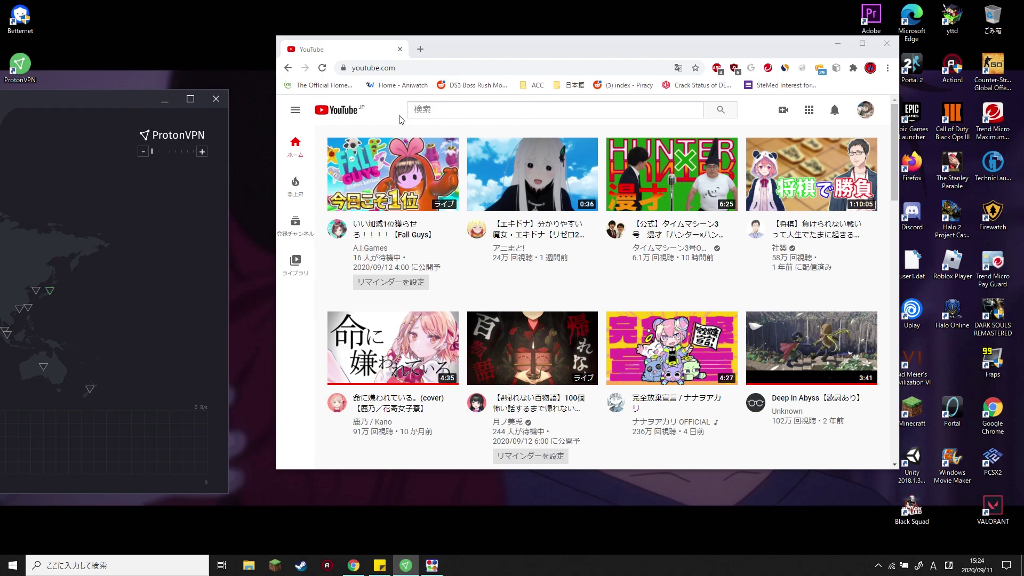
# Check the uBlock Origin and Adblock Plus blocked-request stats for YouTube
pyautogui.click(735, 68)
pyautogui.click(731, 66)
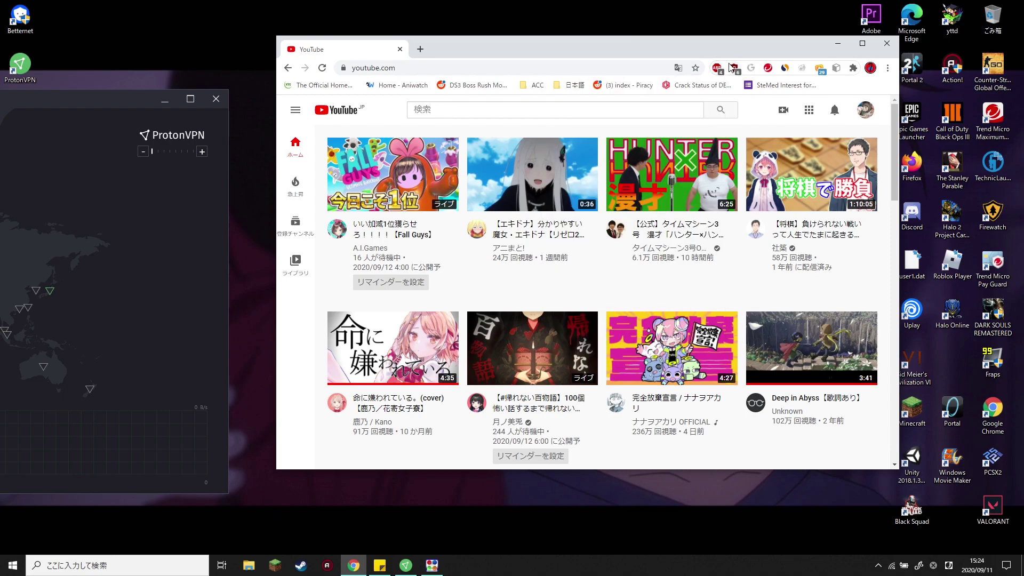
pyautogui.click(731, 67)
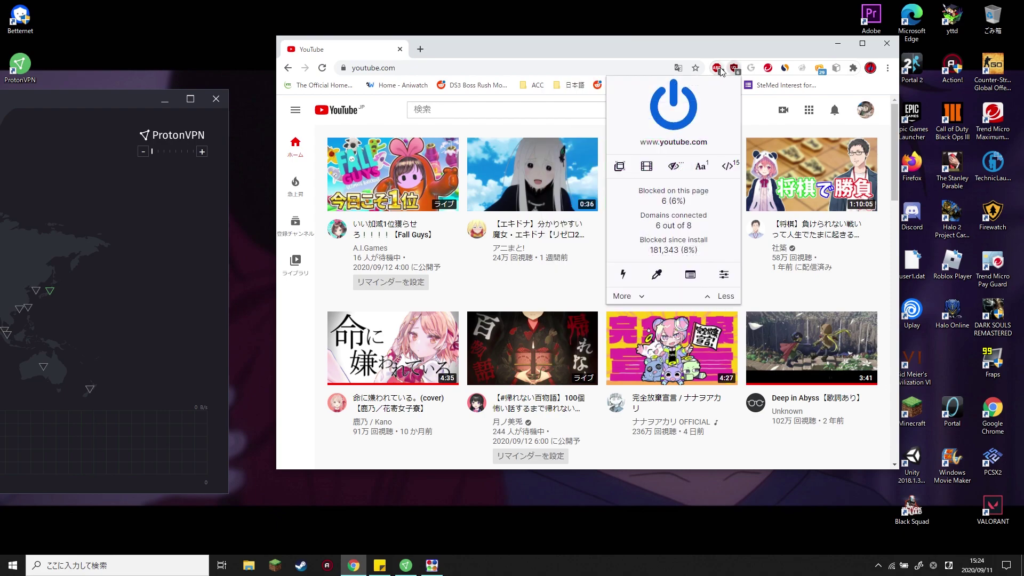
pyautogui.click(719, 68)
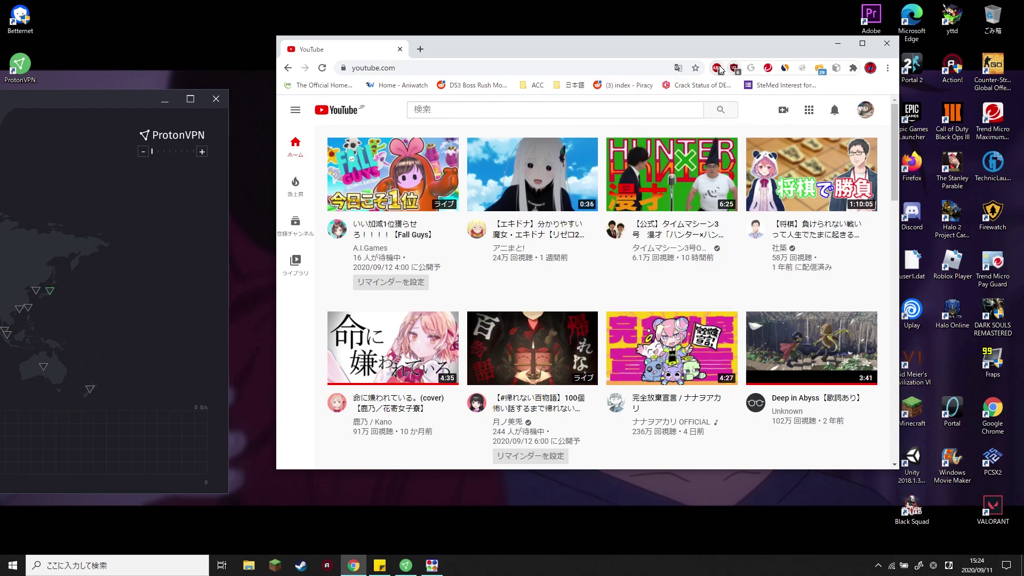
pyautogui.click(720, 68)
# Move the ProtonVPN window to the screen centre and point at the Japan row
pyautogui.moveTo(86, 105); pyautogui.dragTo(838, 84)
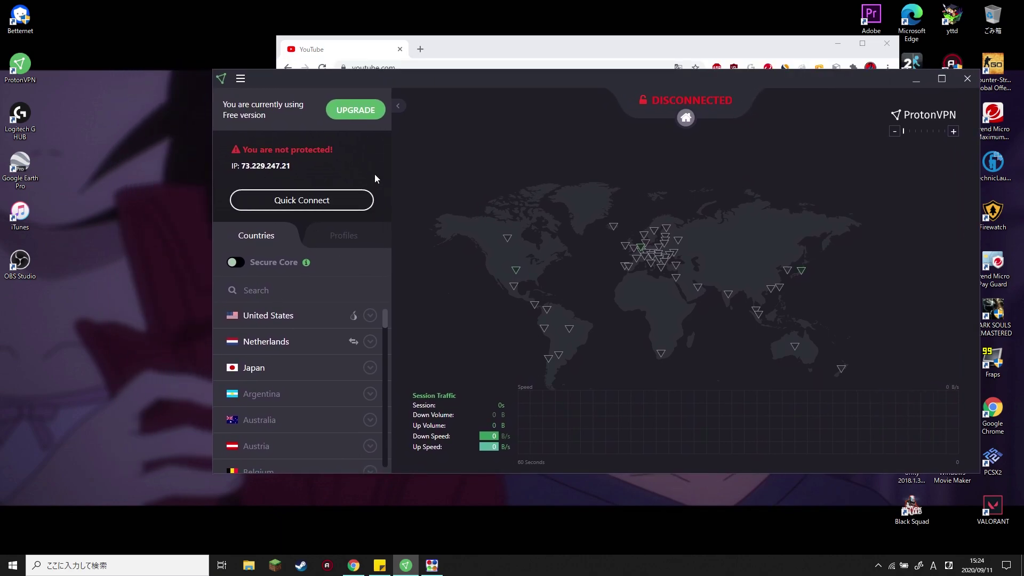
pyautogui.moveTo(414, 74); pyautogui.dragTo(251, 85)
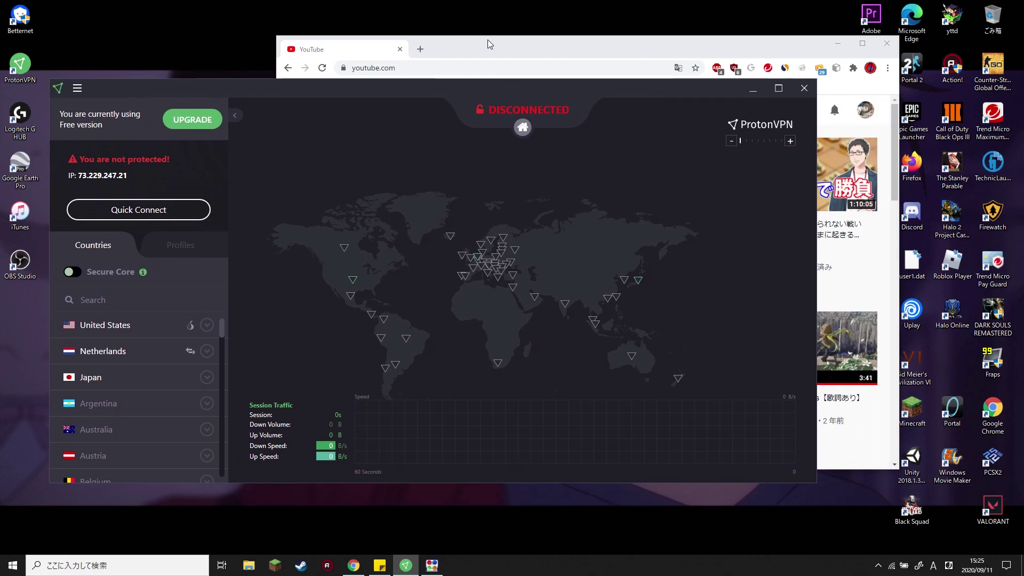
pyautogui.moveTo(448, 88)
pyautogui.mouseDown()
pyautogui.moveTo(497, 81)
pyautogui.moveTo(435, 96)
pyautogui.mouseUp()
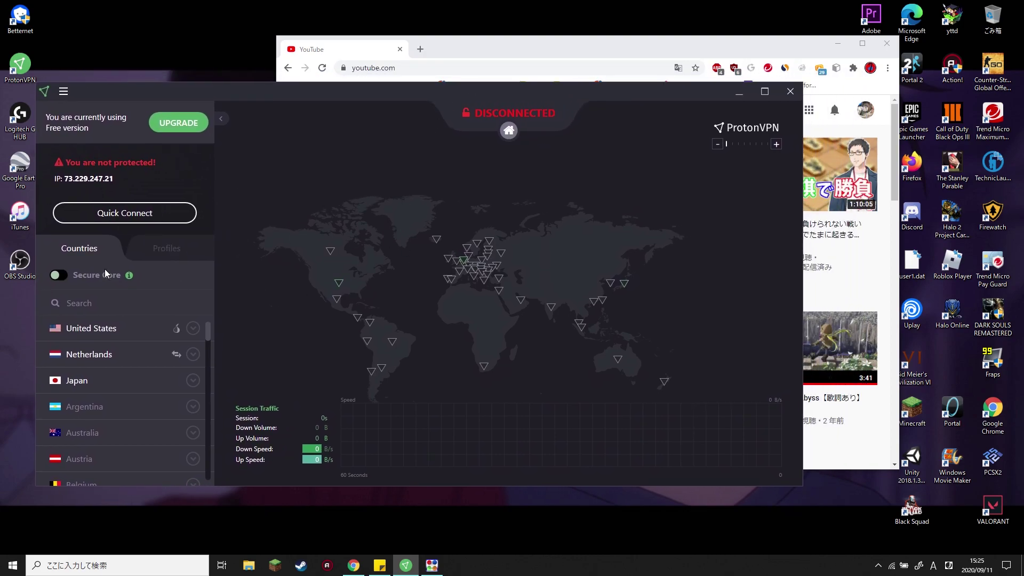
pyautogui.moveTo(110, 389)
pyautogui.moveTo(192, 369)
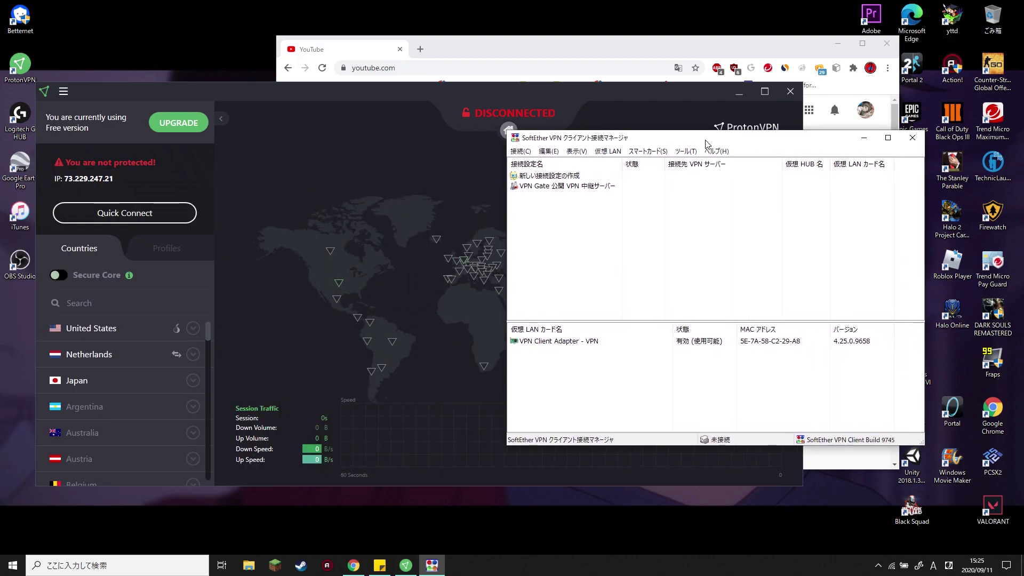
pyautogui.moveTo(707, 140); pyautogui.dragTo(710, 101)
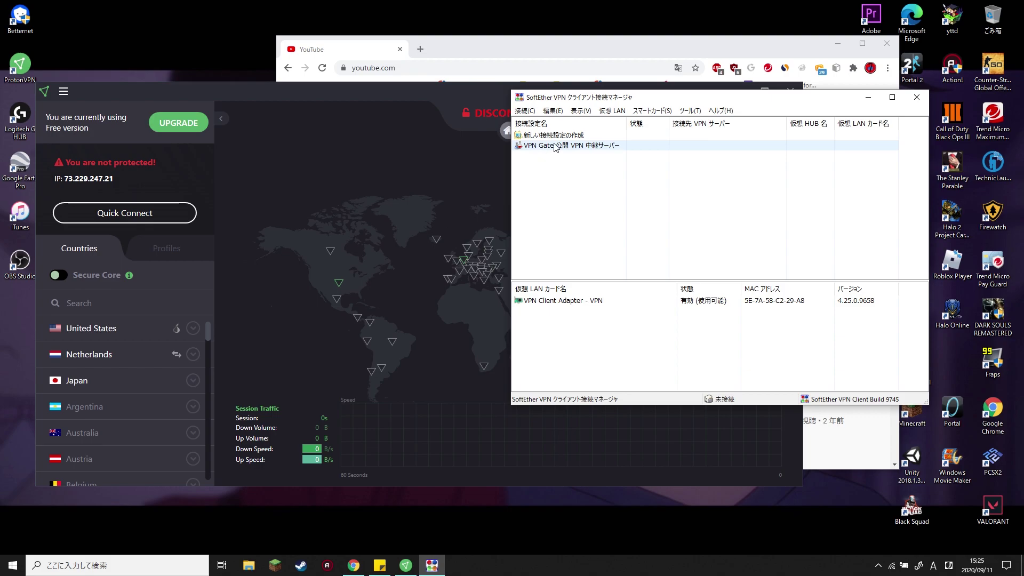
pyautogui.moveTo(632, 101); pyautogui.dragTo(611, 150)
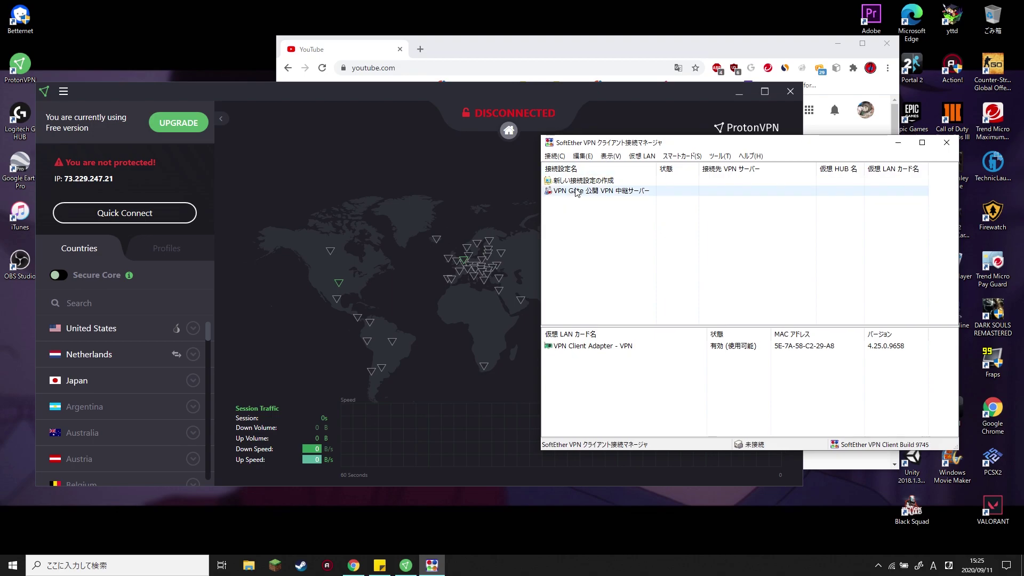
pyautogui.moveTo(587, 219); pyautogui.dragTo(592, 177)
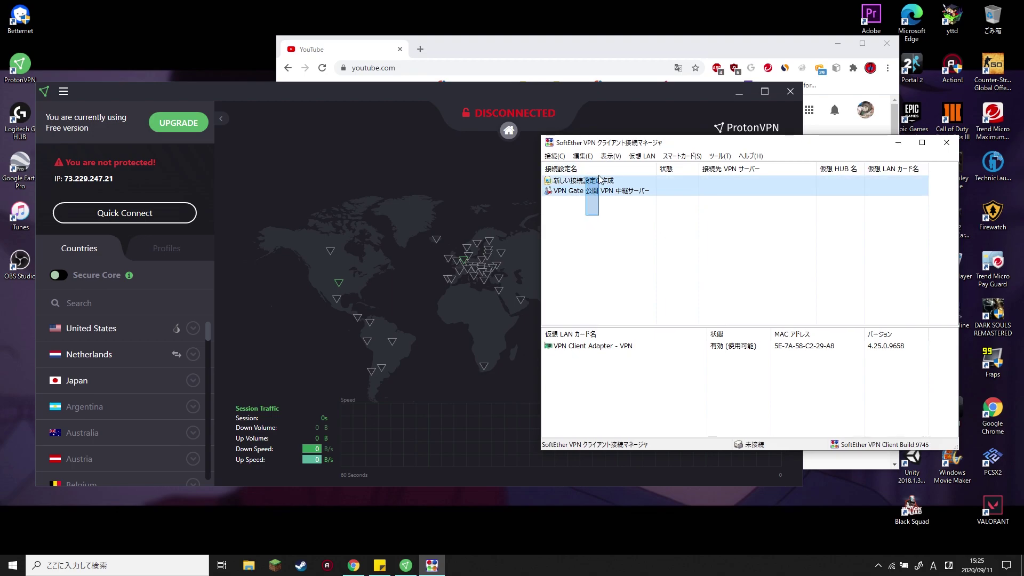
pyautogui.click(619, 228)
pyautogui.moveTo(674, 149)
pyautogui.mouseDown()
pyautogui.moveTo(496, 147)
pyautogui.moveTo(676, 156)
pyautogui.mouseUp()
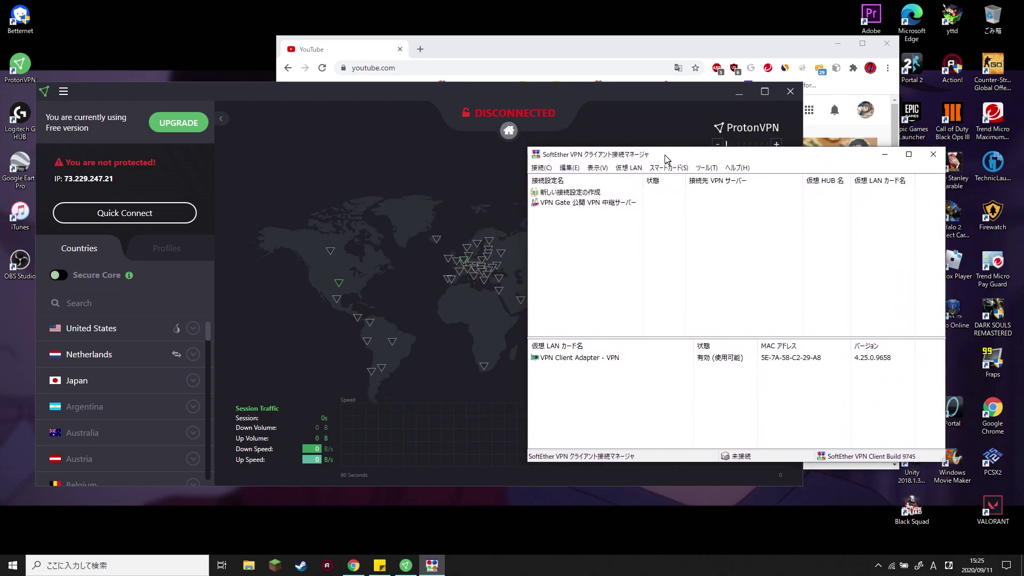
pyautogui.moveTo(681, 156); pyautogui.dragTo(678, 145)
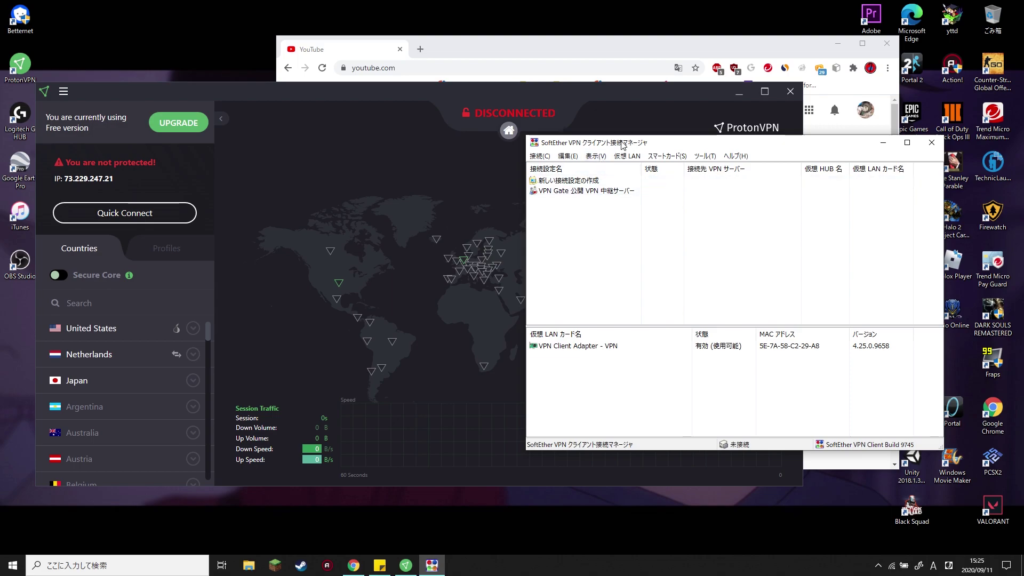
pyautogui.moveTo(619, 229); pyautogui.dragTo(662, 165)
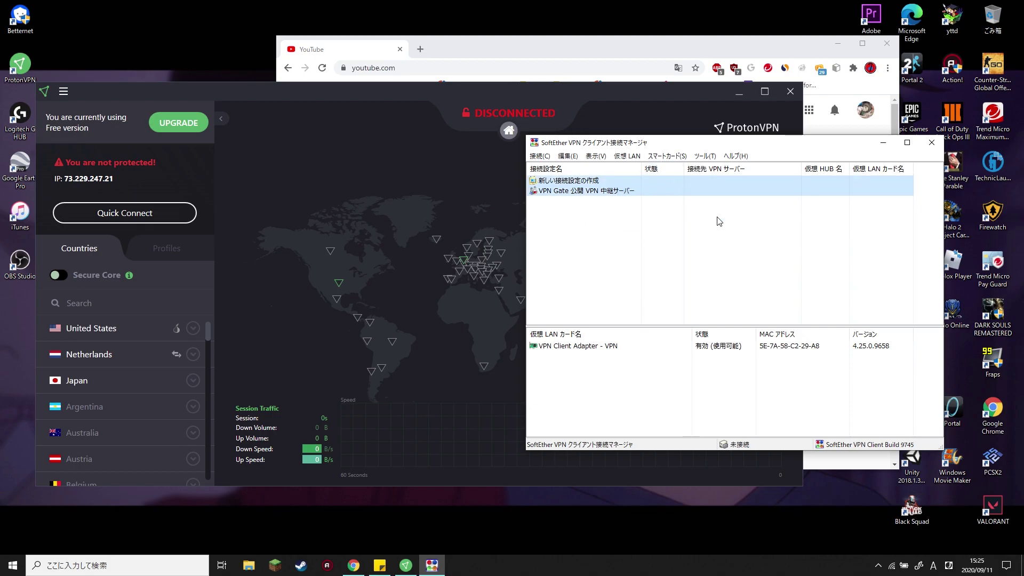
pyautogui.click(719, 222)
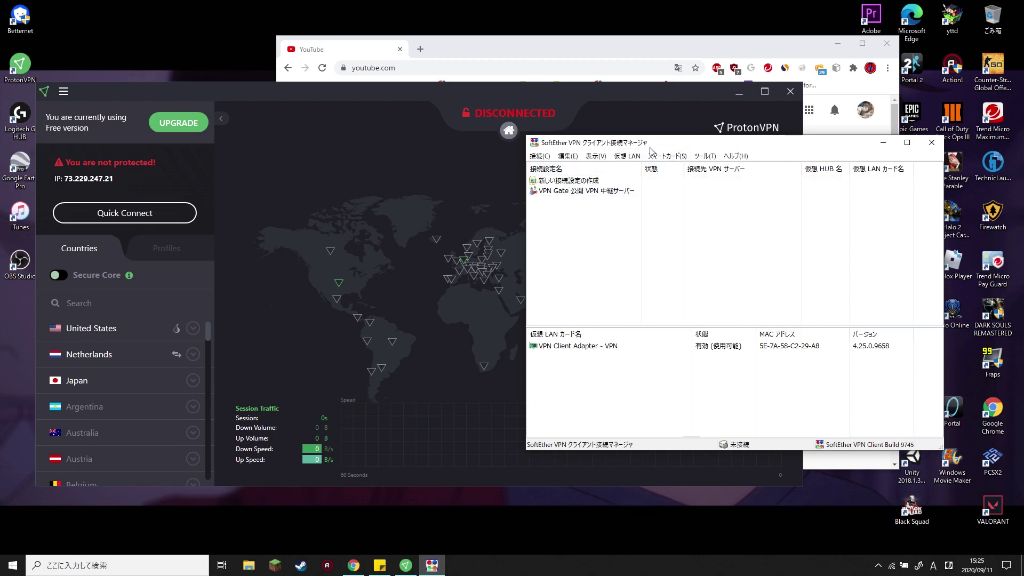
pyautogui.moveTo(633, 145); pyautogui.dragTo(657, 138)
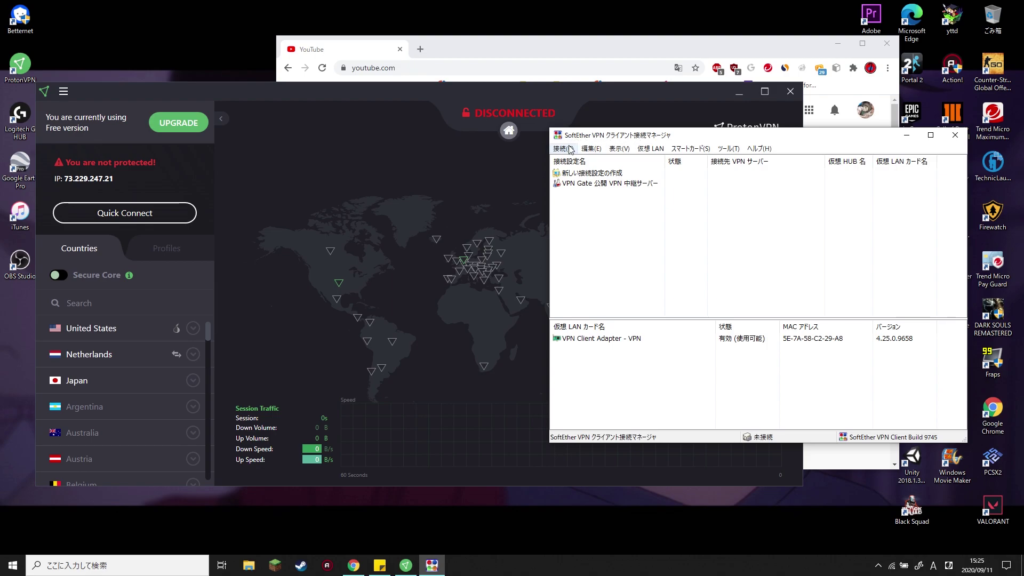
pyautogui.moveTo(710, 137); pyautogui.dragTo(654, 138)
pyautogui.moveTo(101, 361)
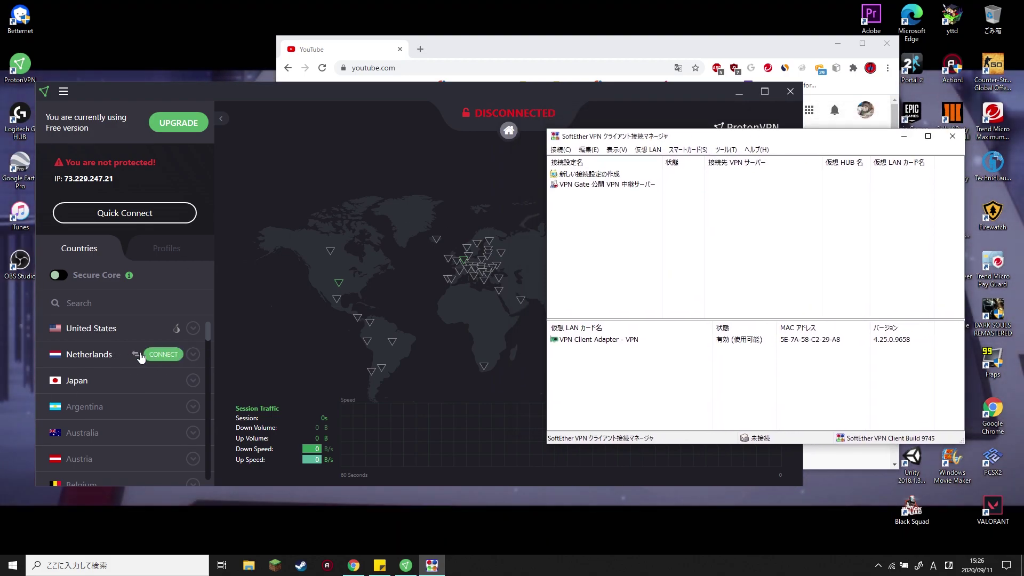
pyautogui.moveTo(136, 339)
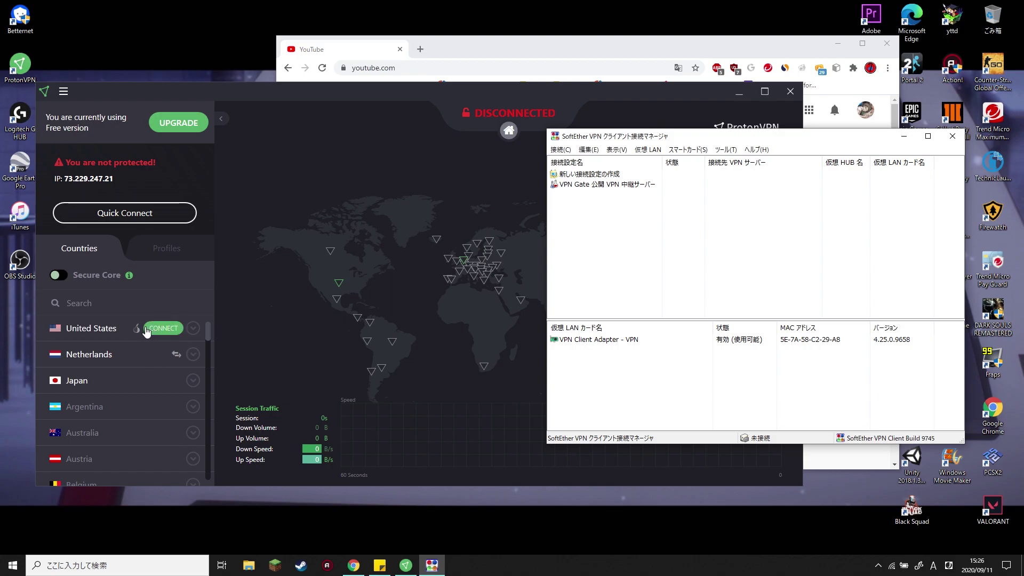
pyautogui.moveTo(713, 137); pyautogui.dragTo(664, 141)
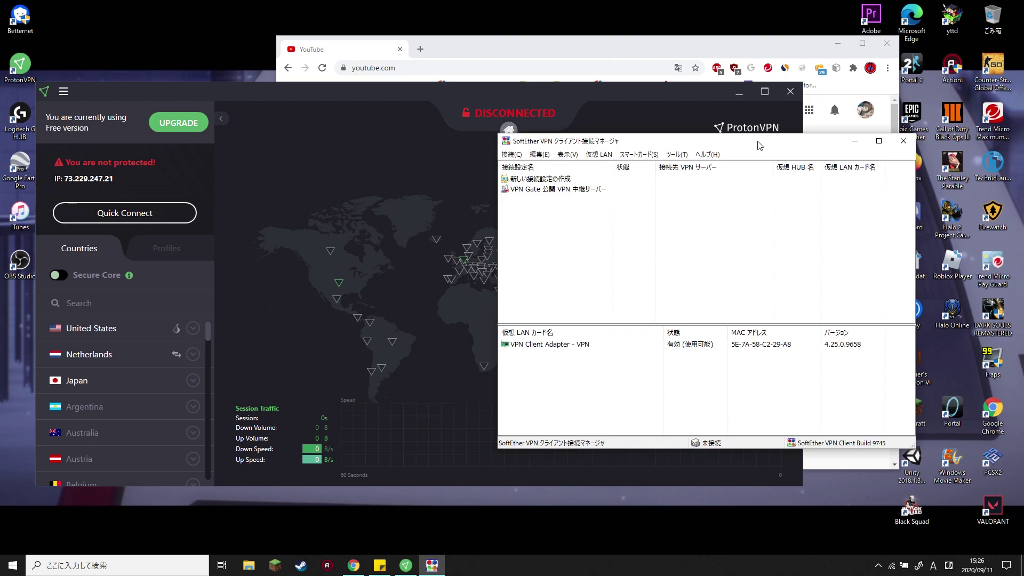
# Push the SoftEther manager off to the left, alternating ProtonVPN and YouTube in front
pyautogui.moveTo(734, 144); pyautogui.dragTo(240, 152)
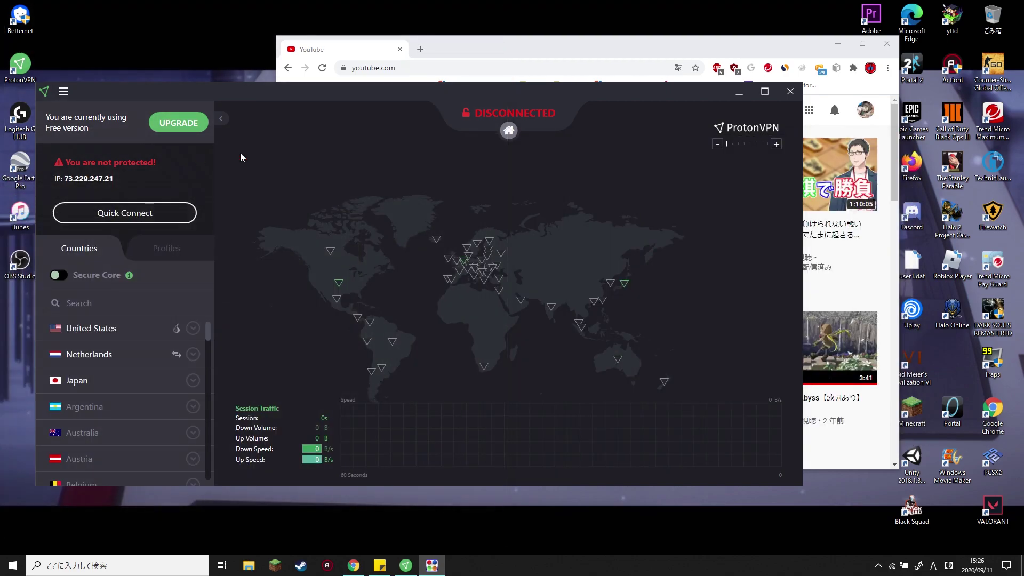
pyautogui.moveTo(255, 93); pyautogui.dragTo(460, 102)
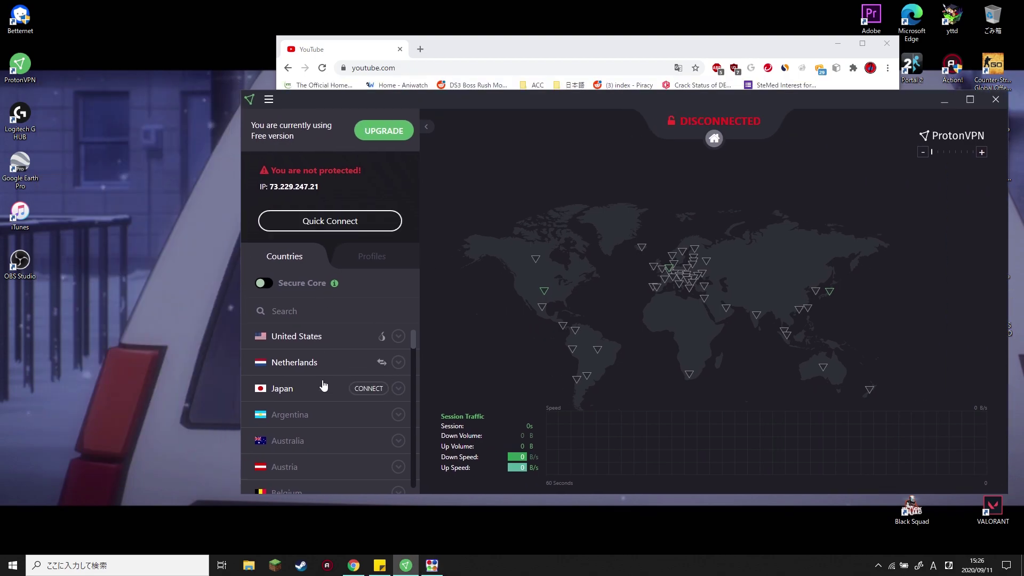
pyautogui.moveTo(670, 105); pyautogui.dragTo(524, 97)
pyautogui.click(661, 38)
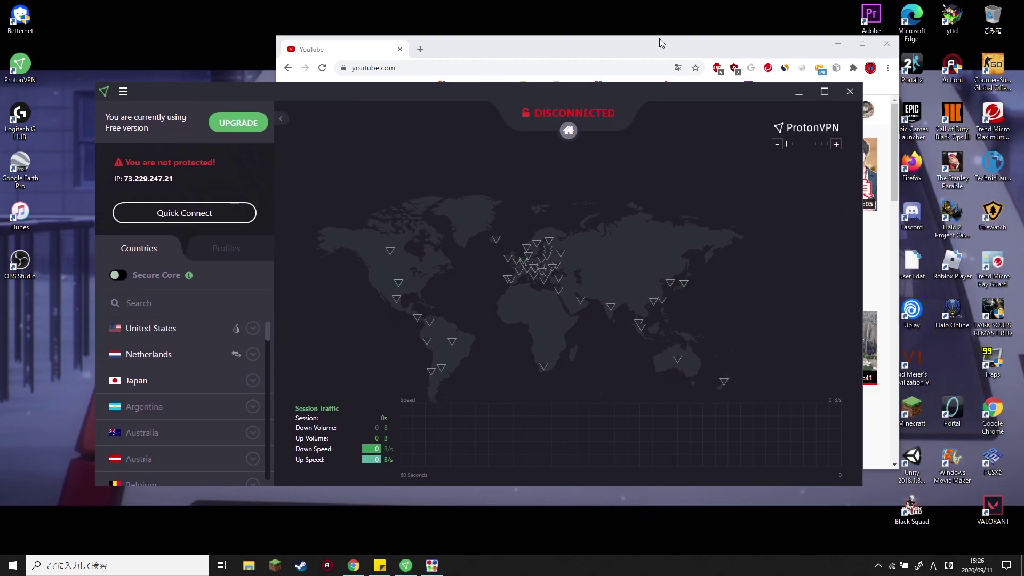
pyautogui.moveTo(256, 85); pyautogui.dragTo(237, 101)
pyautogui.click(483, 43)
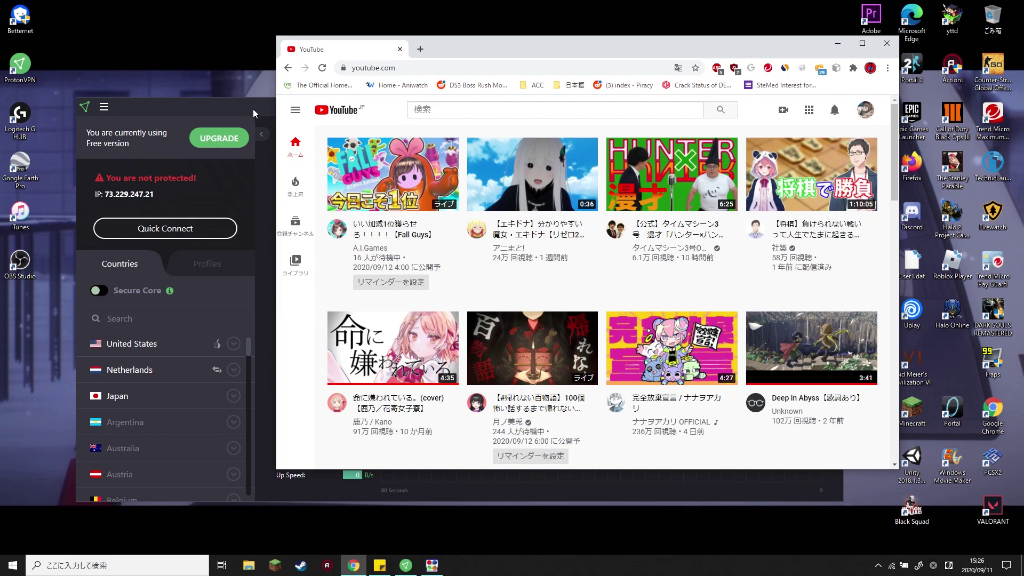
pyautogui.moveTo(252, 109); pyautogui.dragTo(213, 102)
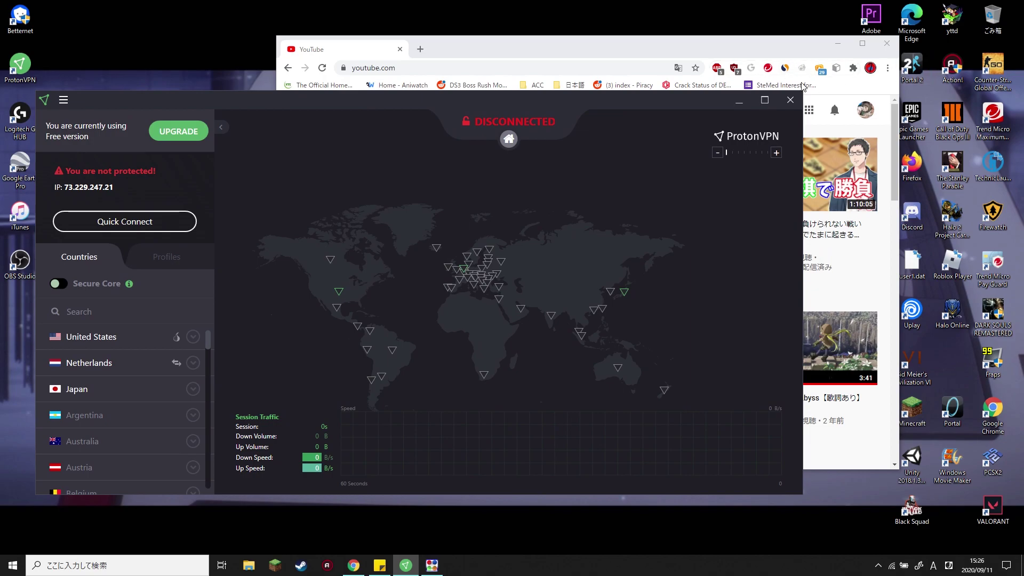
# Check the uBlock panel, then bring ProtonVPN forward and settle it showing Japan
pyautogui.click(735, 68)
pyautogui.click(736, 69)
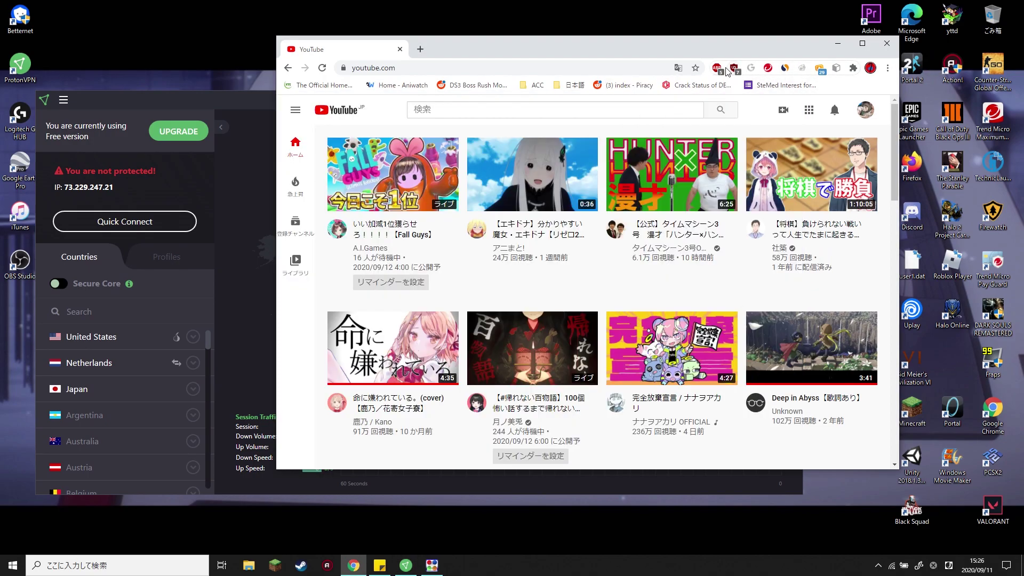
pyautogui.click(226, 102)
pyautogui.moveTo(226, 101); pyautogui.dragTo(373, 78)
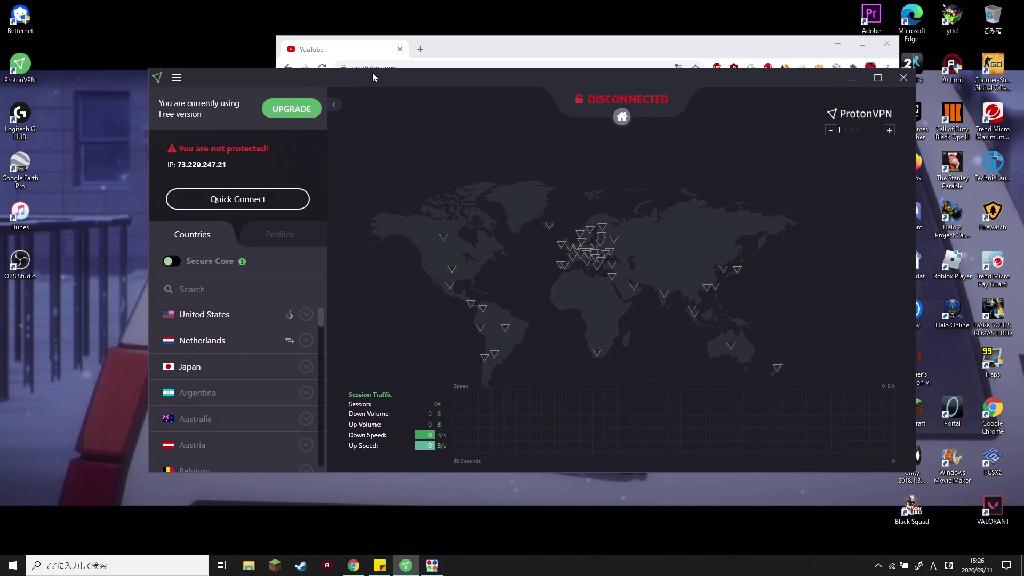
pyautogui.moveTo(294, 69); pyautogui.dragTo(348, 99)
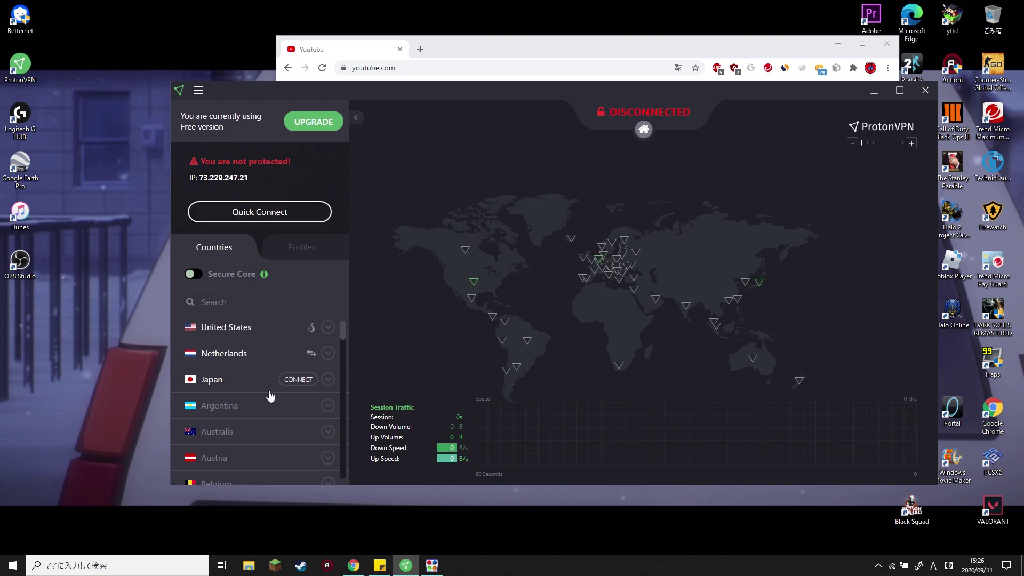
pyautogui.moveTo(291, 379)
pyautogui.moveTo(323, 323)
pyautogui.moveTo(404, 89); pyautogui.dragTo(377, 68)
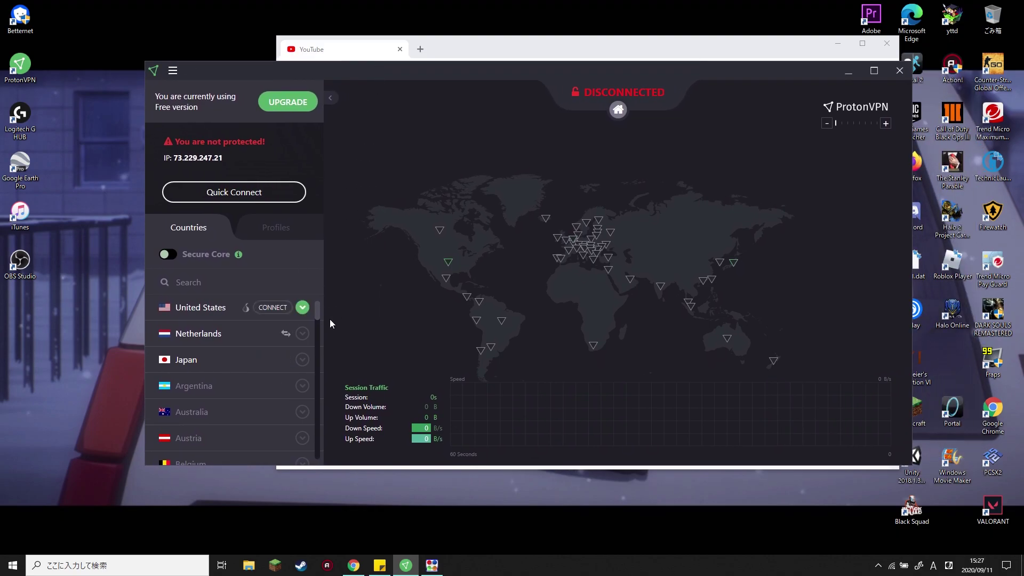
pyautogui.moveTo(275, 335)
pyautogui.moveTo(210, 343)
pyautogui.click(432, 565)
pyautogui.moveTo(599, 183); pyautogui.dragTo(663, 183)
pyautogui.click(744, 180)
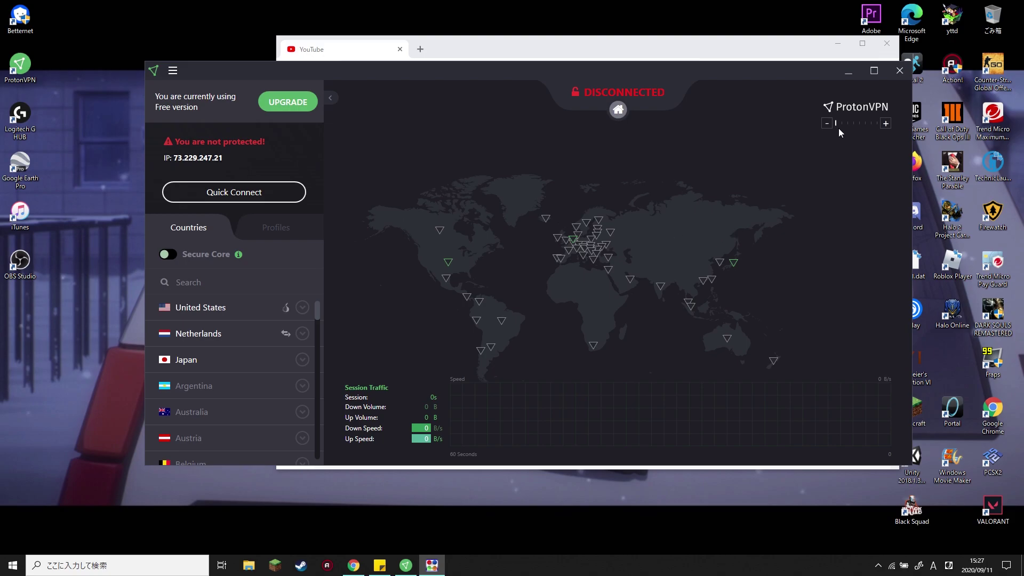
pyautogui.moveTo(793, 70); pyautogui.dragTo(709, 86)
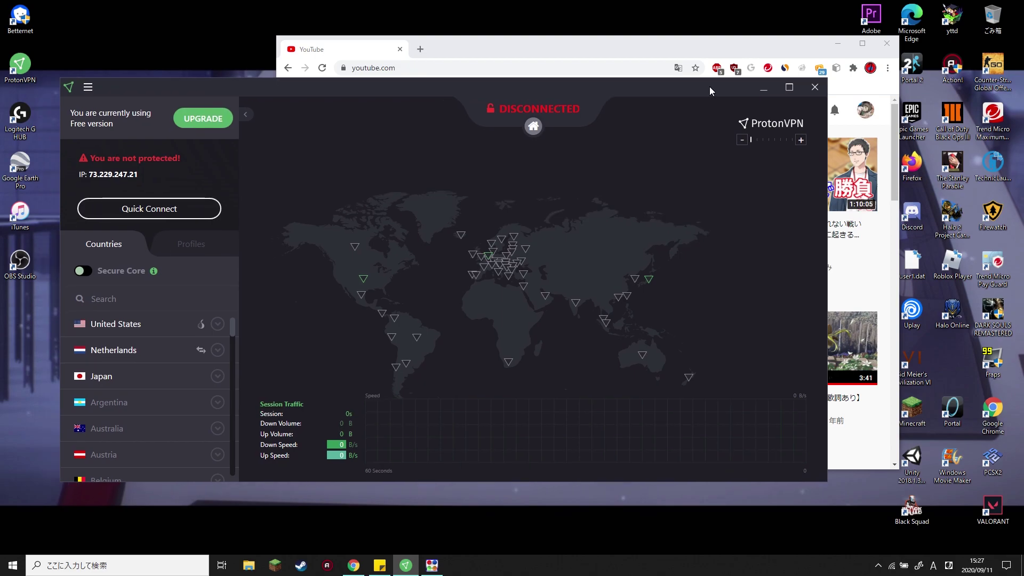
pyautogui.moveTo(710, 86); pyautogui.dragTo(732, 82)
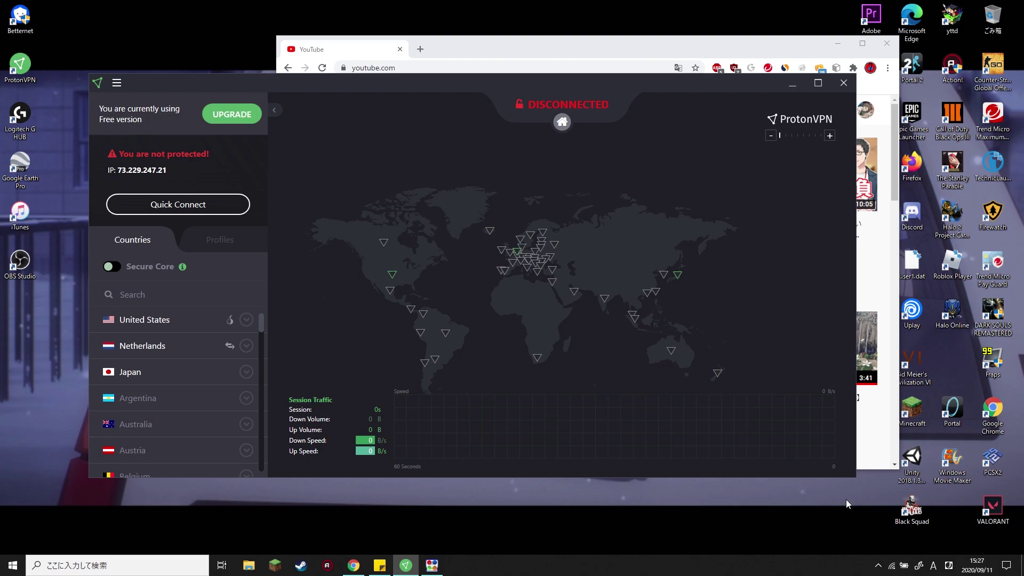
pyautogui.moveTo(715, 86); pyautogui.dragTo(829, 76)
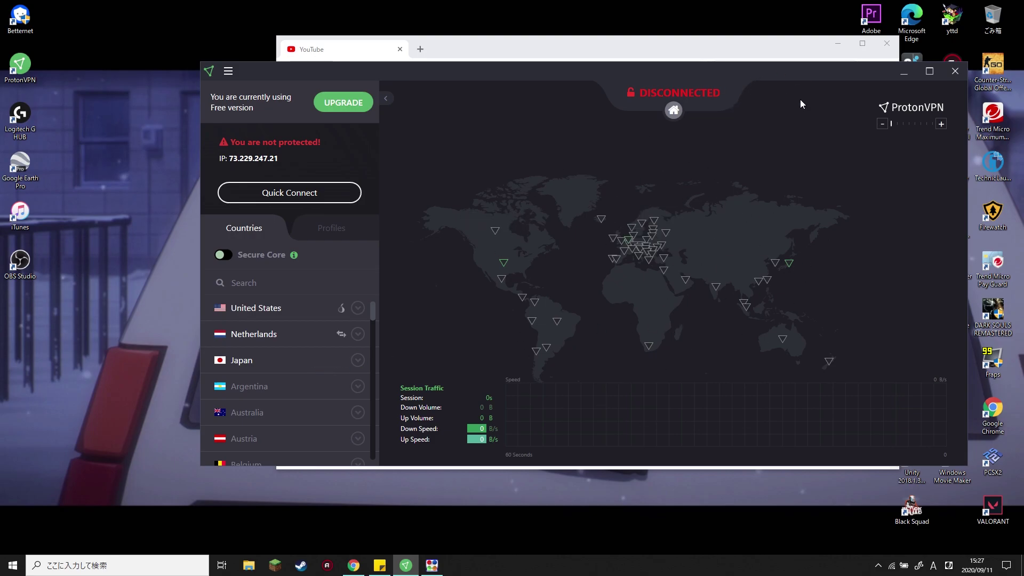
pyautogui.moveTo(817, 71); pyautogui.dragTo(689, 62)
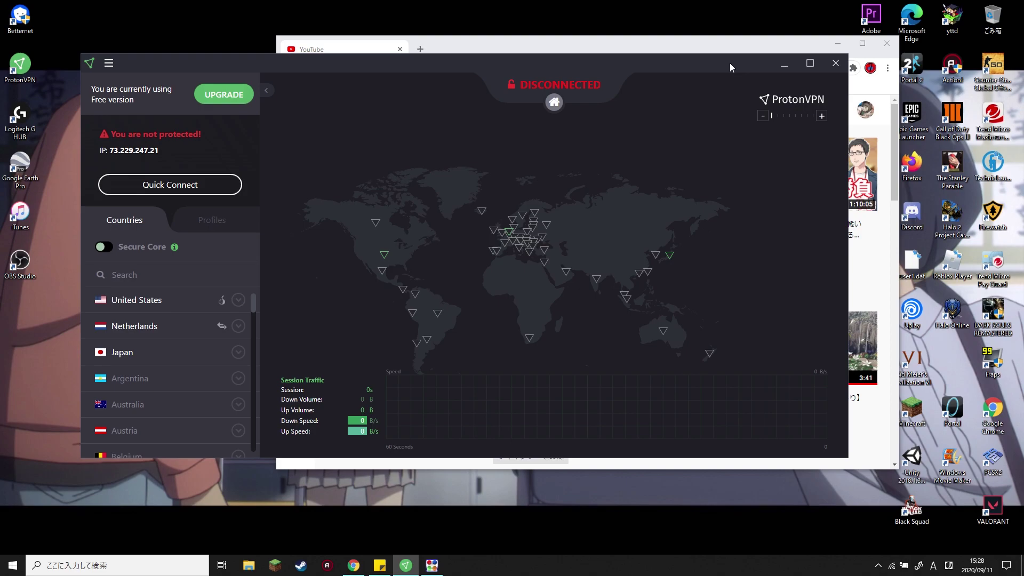
pyautogui.moveTo(730, 63); pyautogui.dragTo(708, 58)
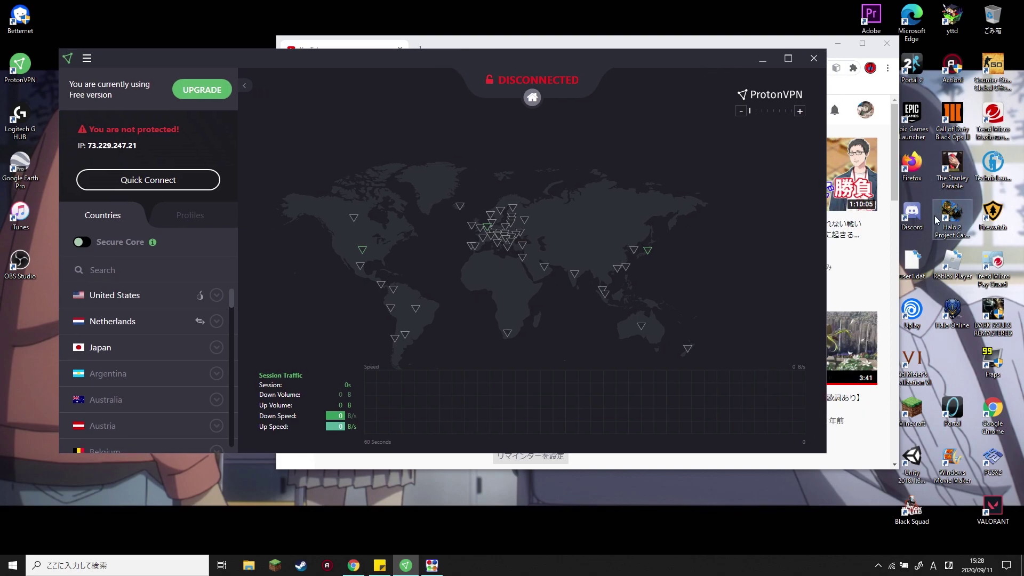